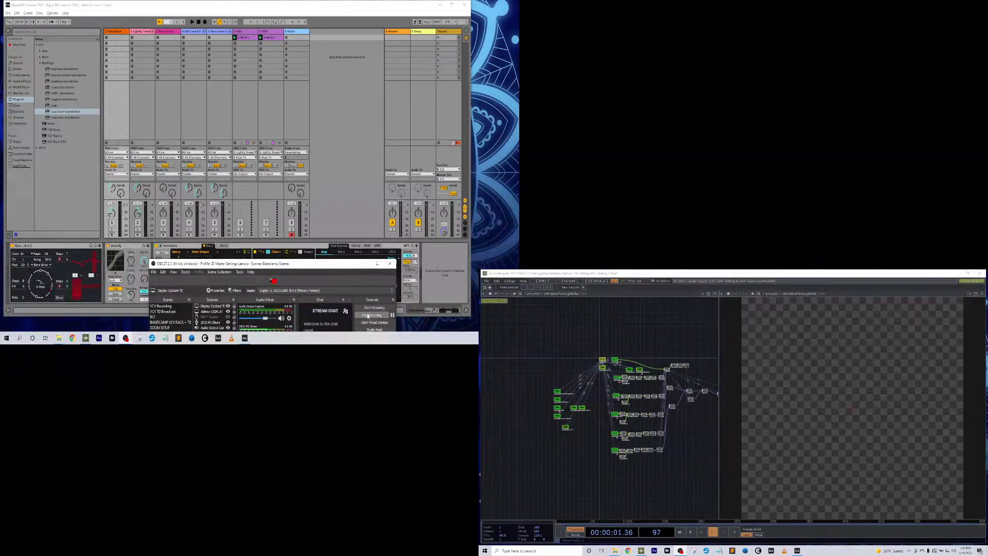
Step: Start the OBS recording and move the OBS window down toward the taskbar
left_click(367, 315)
left_click_drag(300, 262, 334, 301)
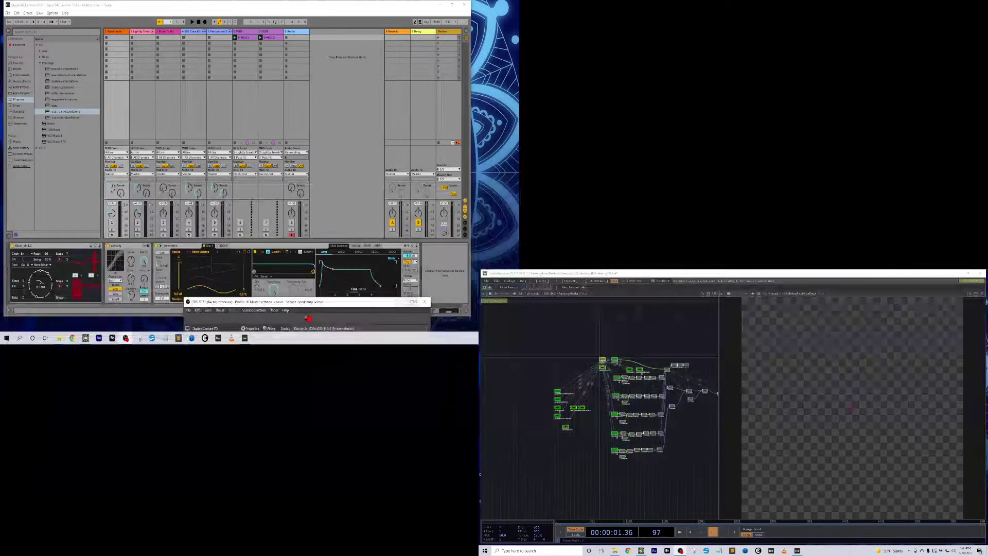
Step: Minimize OBS, play the set with track 4 selected, then toggle track 4's Activator off and on
left_click(401, 303)
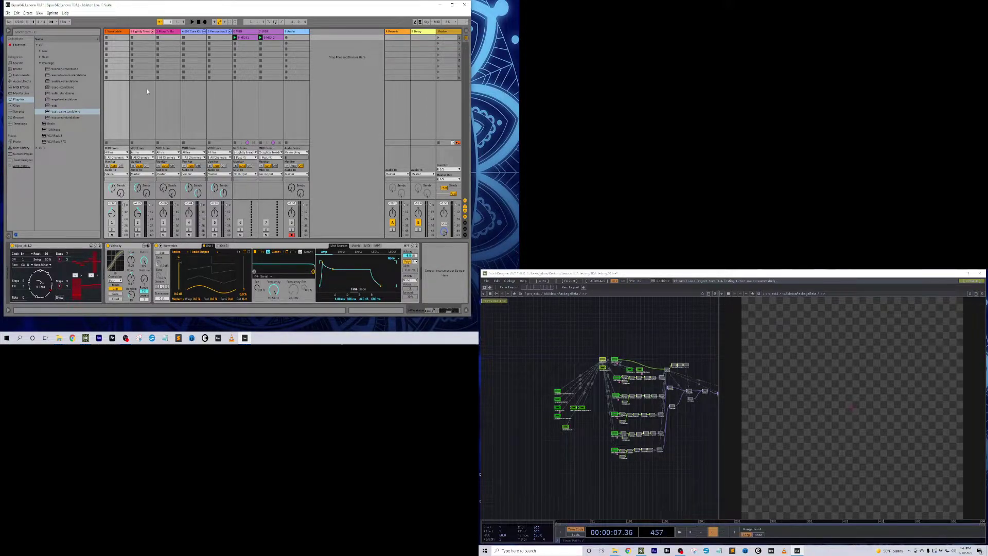
left_click(189, 223)
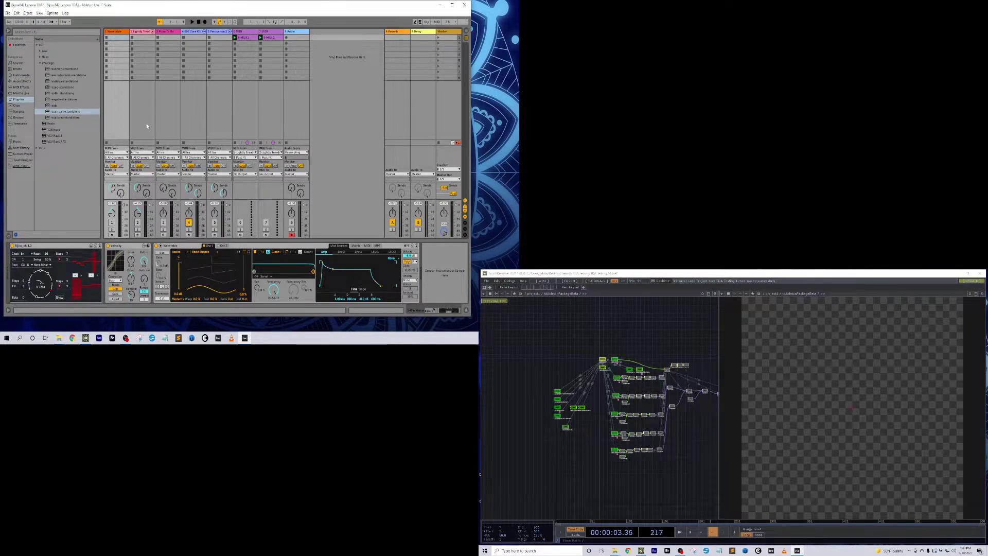
key("space")
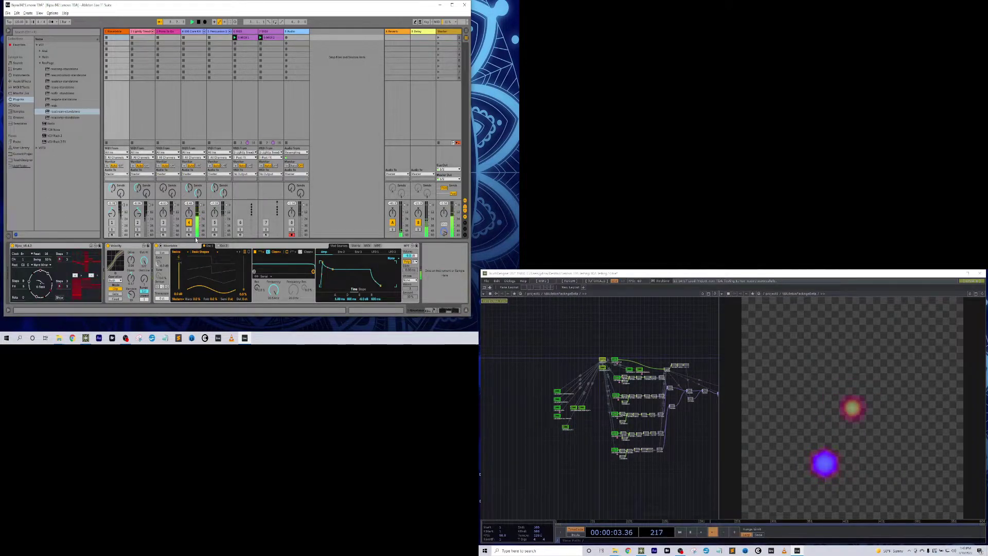
left_click(189, 223)
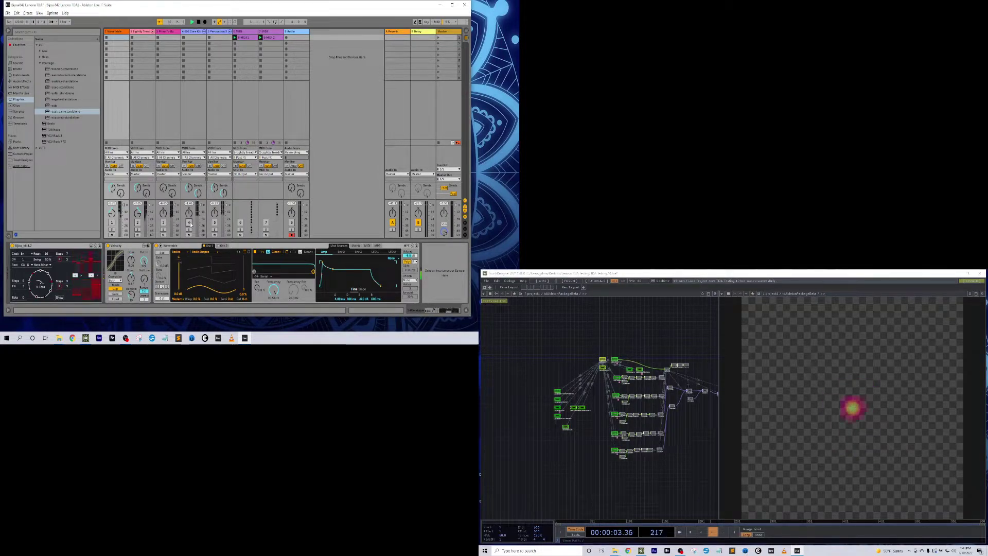
left_click(189, 223)
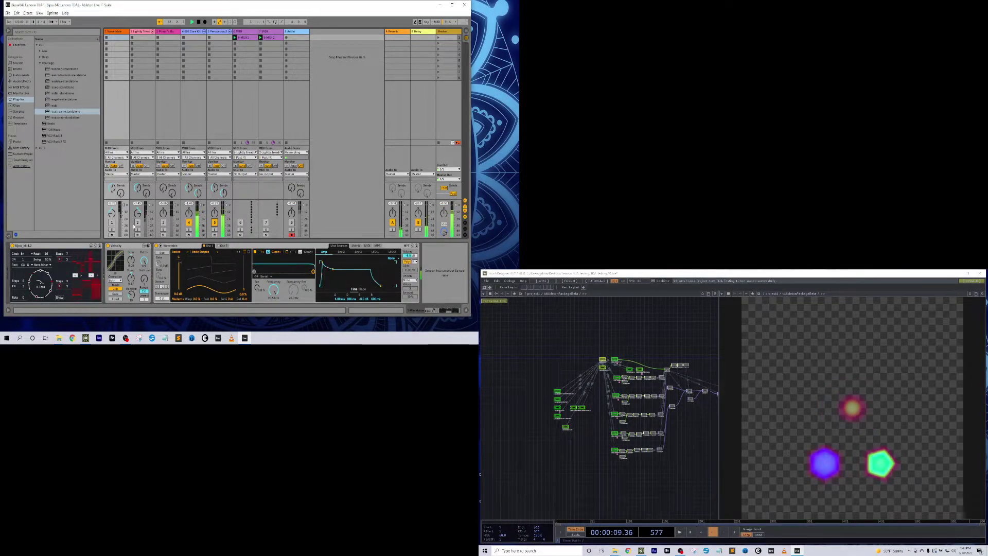
Step: Switch tracks 1 and 3 on, then mute tracks 3, 4, 1, 5 and 2 in turn
left_click(113, 224)
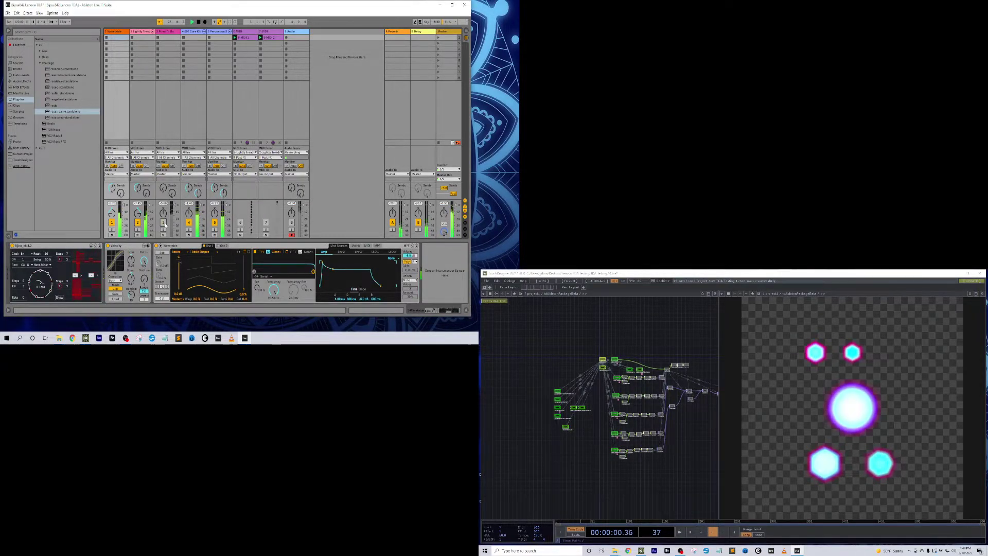
left_click(166, 225)
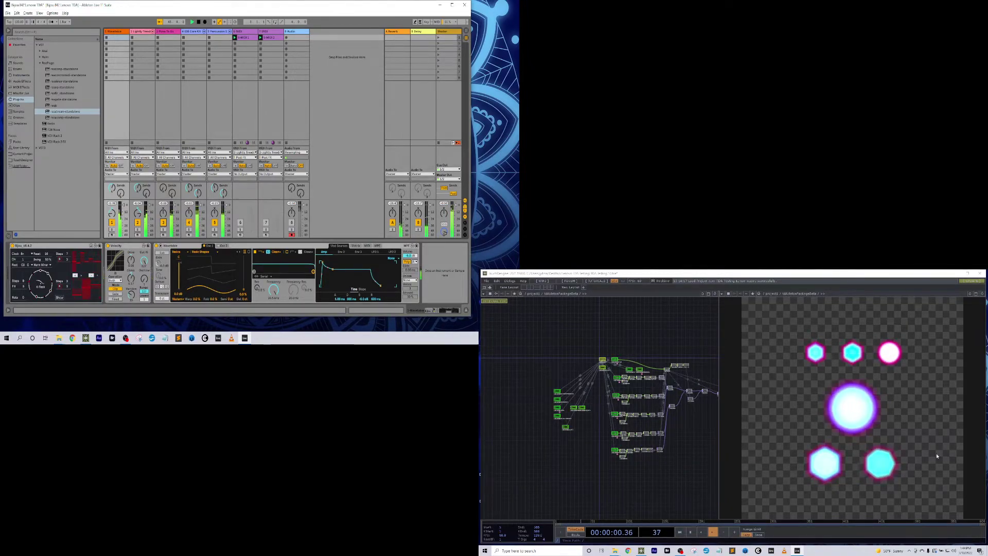
left_click(163, 222)
left_click(189, 223)
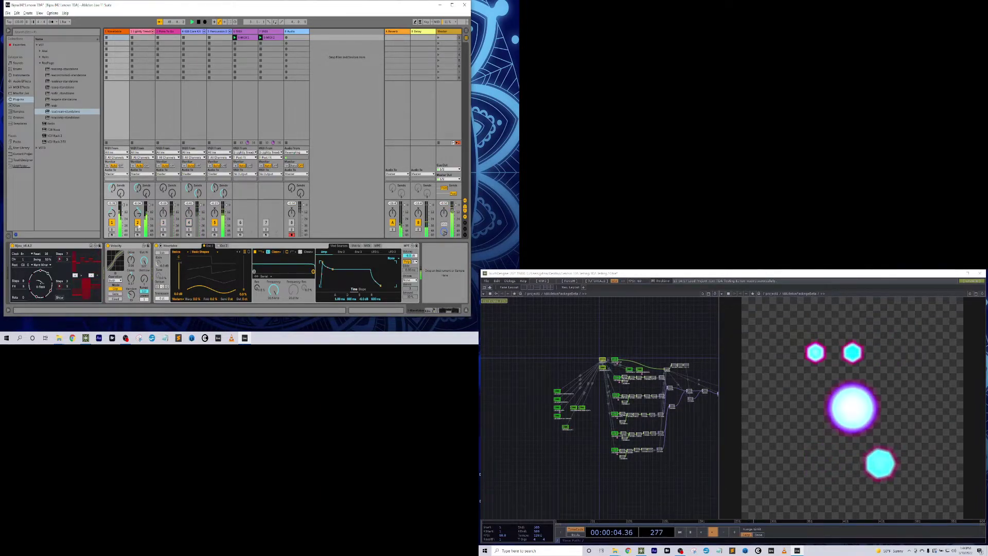
left_click(111, 223)
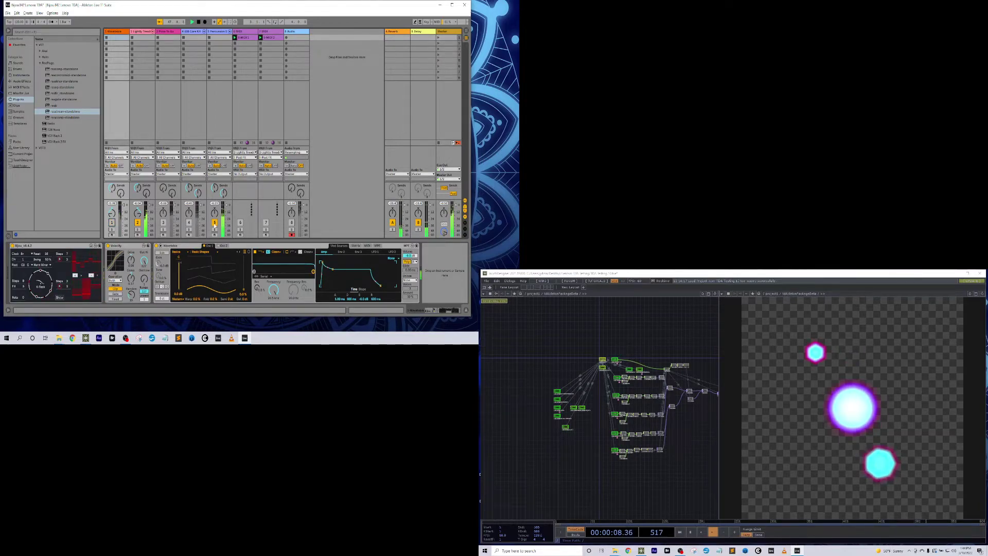
left_click(215, 223)
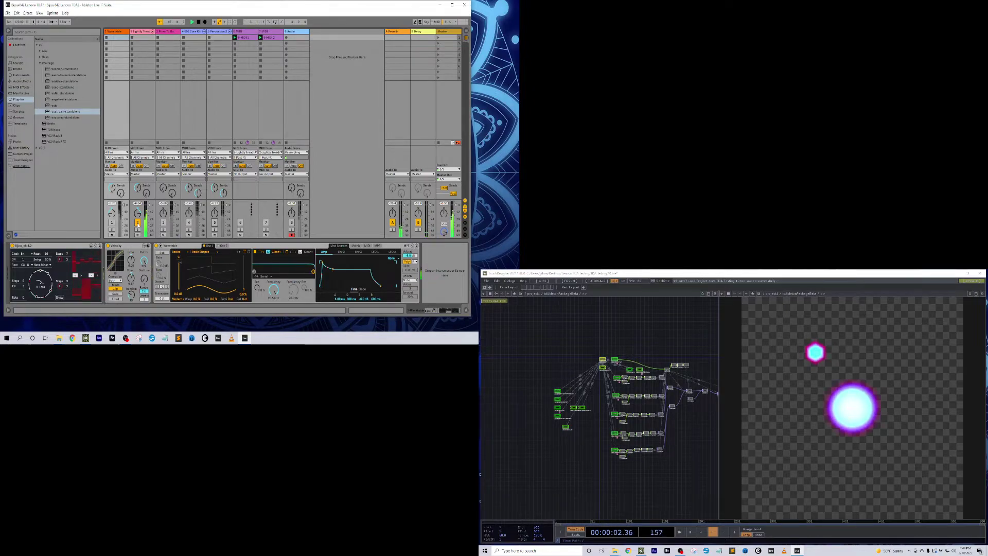
left_click(137, 222)
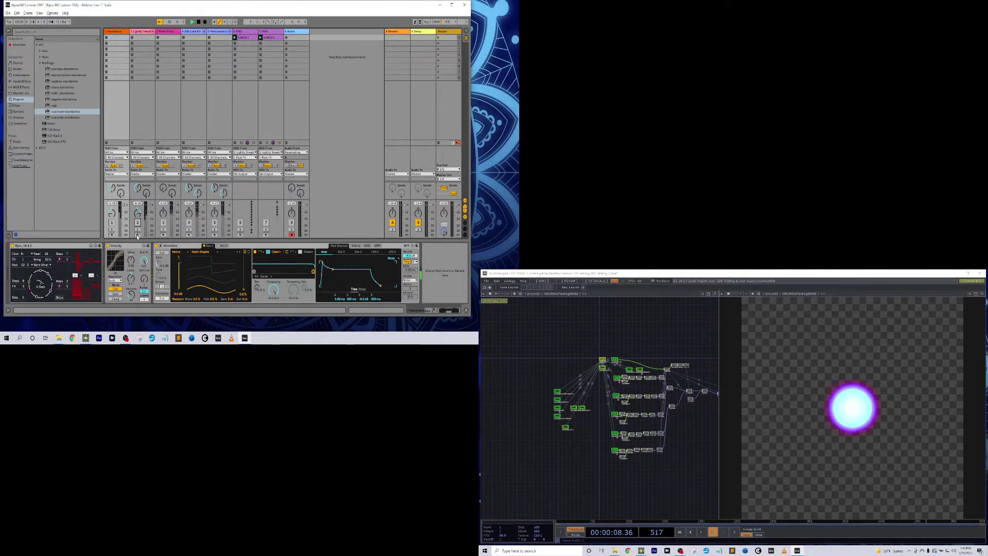
Step: Zoom and pan the network editor to inspect the TDAbleton operator chains
scroll(693, 416, "up", 10)
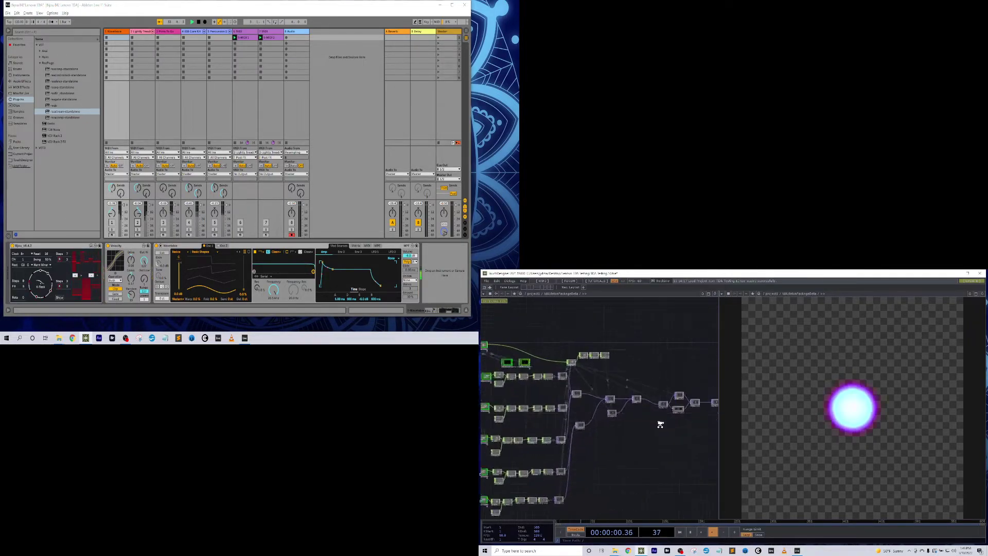
scroll(649, 423, "up", 8)
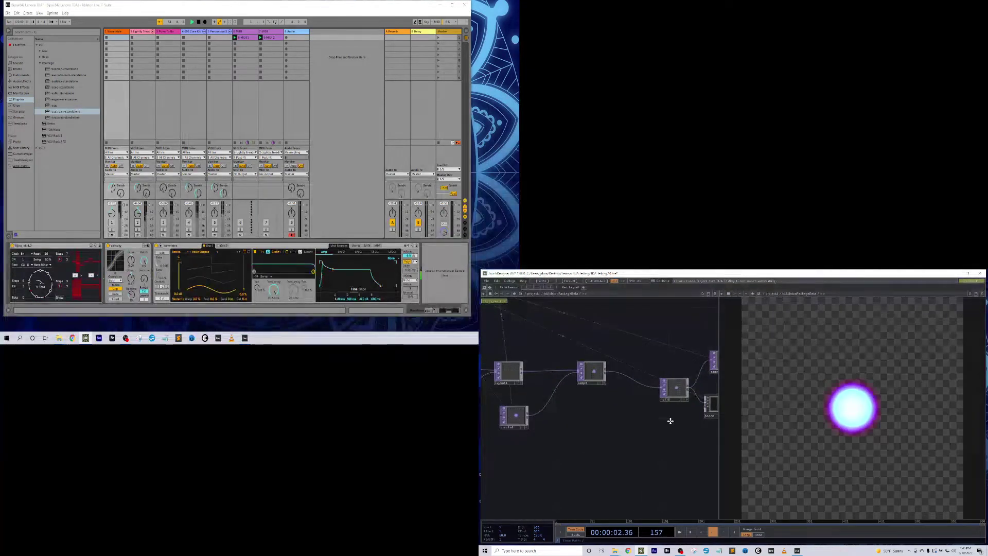
scroll(581, 425, "down", 3)
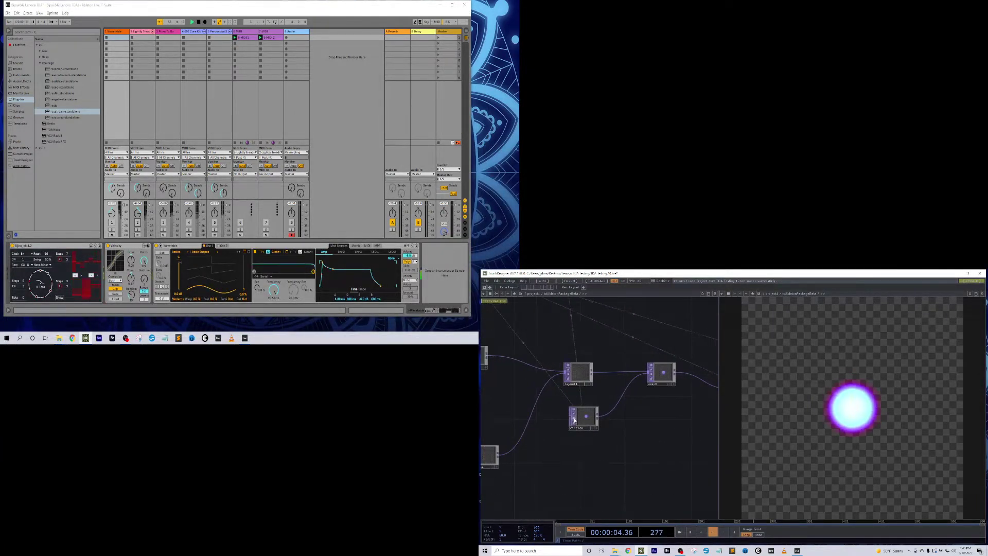
scroll(616, 435, "down", 6)
scroll(617, 435, "down", 5)
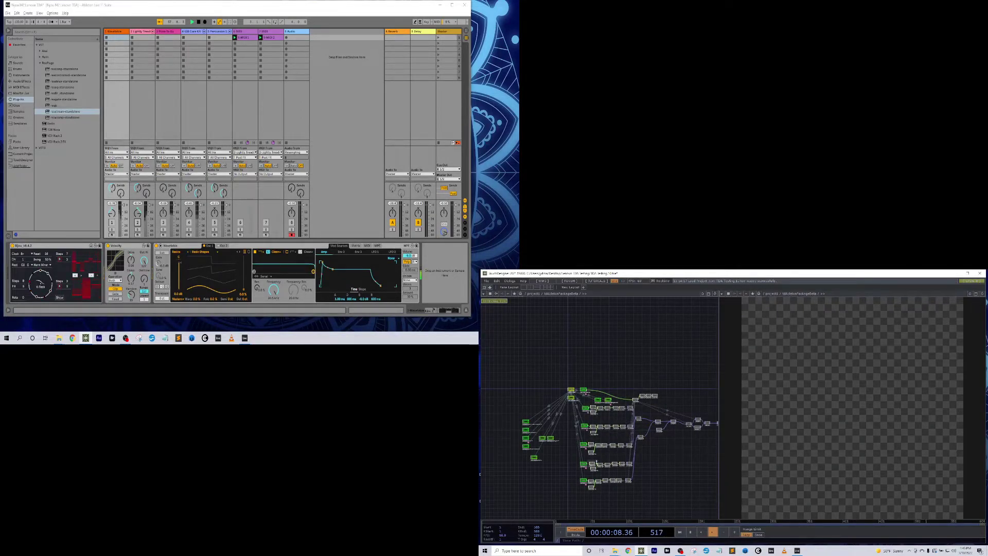
left_click_drag(662, 478, 671, 456)
scroll(628, 404, "up", 4)
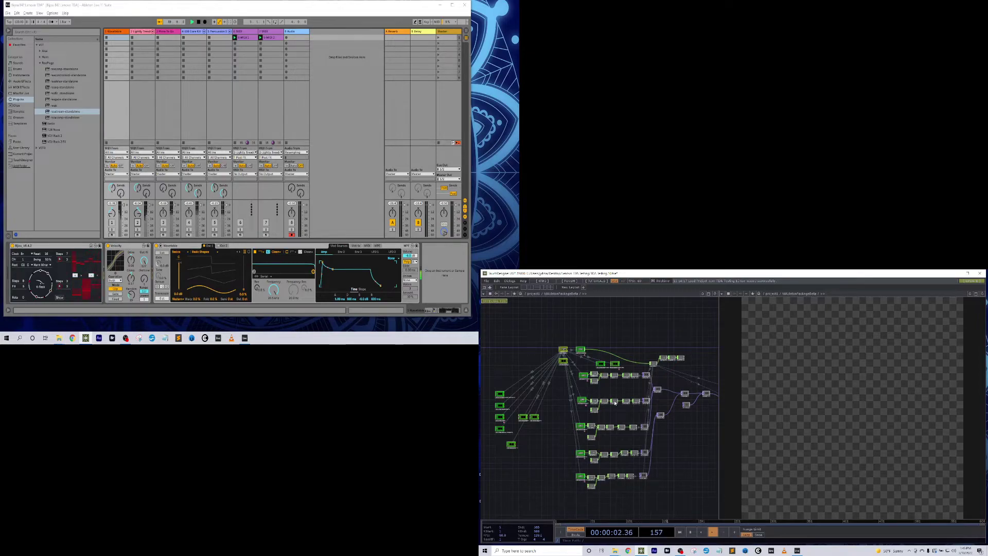
scroll(581, 387, "up", 2)
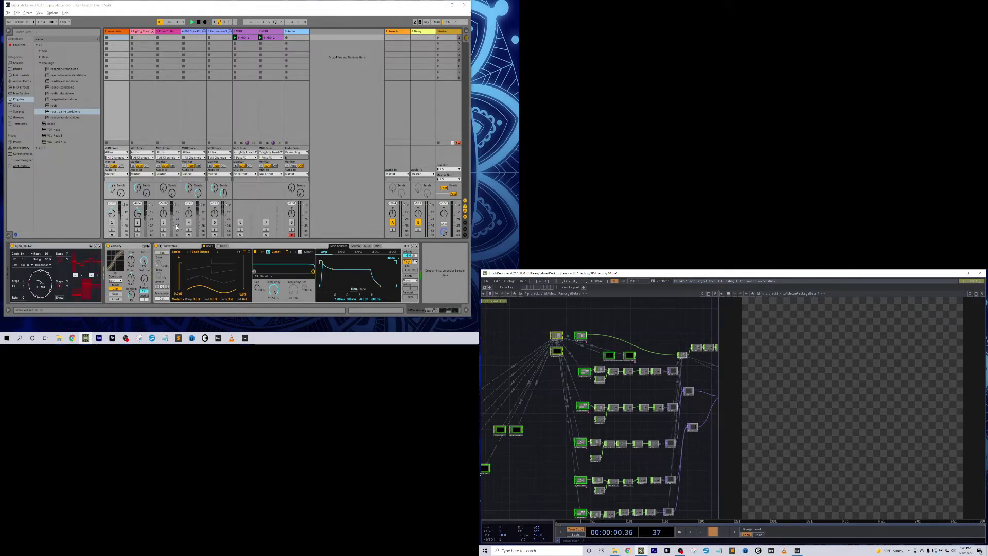
Step: Play track 1 while viewing its hexagon nodes, then mute it and restore the OBS window
left_click(112, 222)
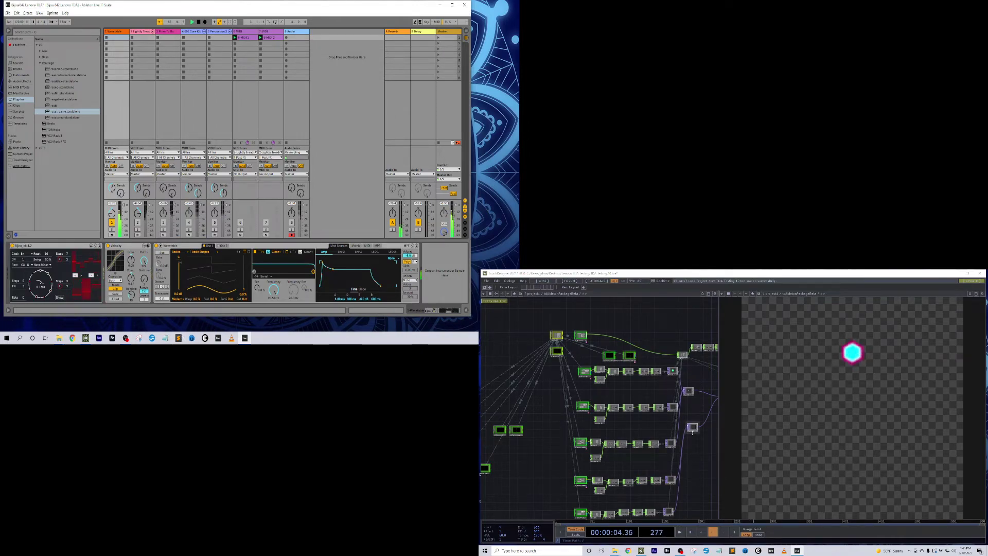
left_click_drag(598, 373, 561, 382)
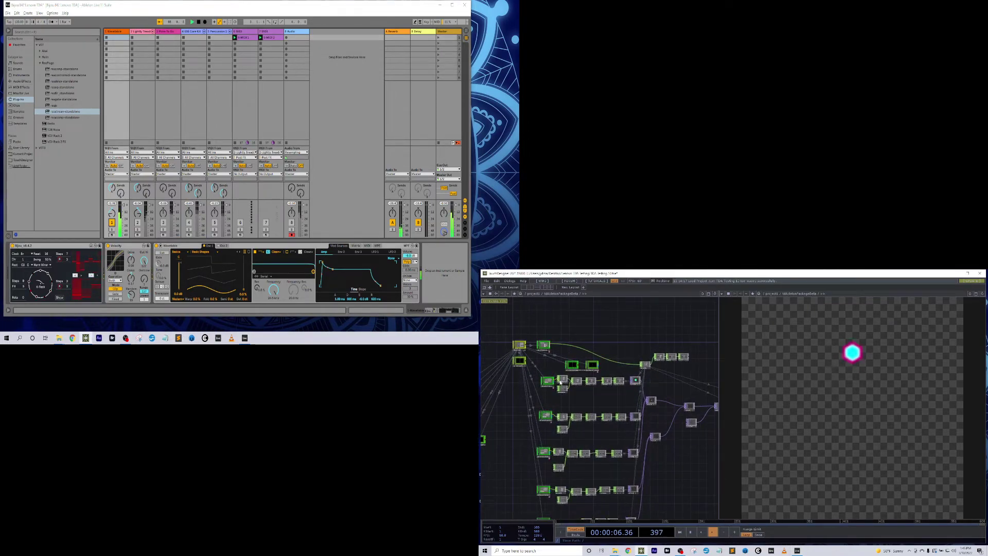
scroll(560, 383, "up", 3)
scroll(579, 383, "down", 1)
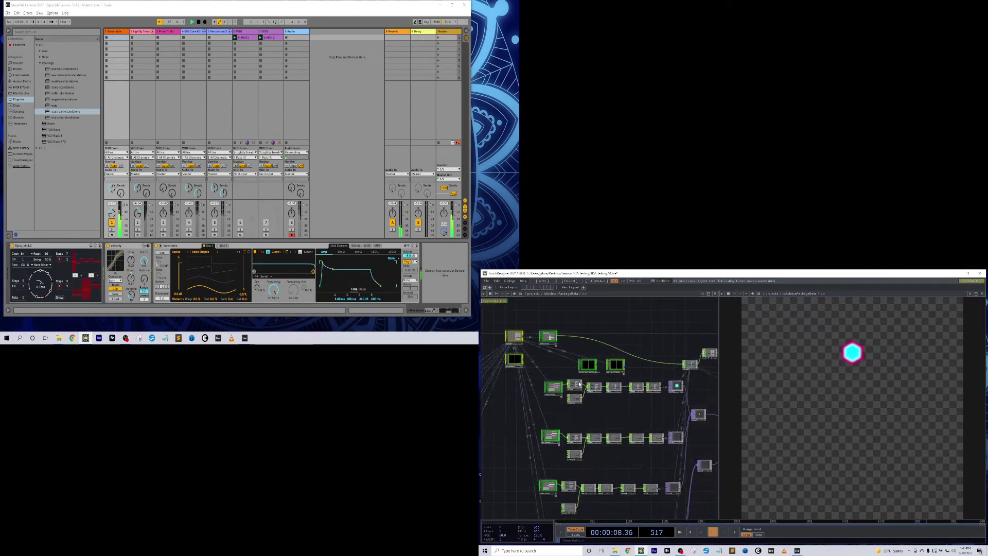
scroll(579, 384, "down", 1)
scroll(625, 391, "up", 1)
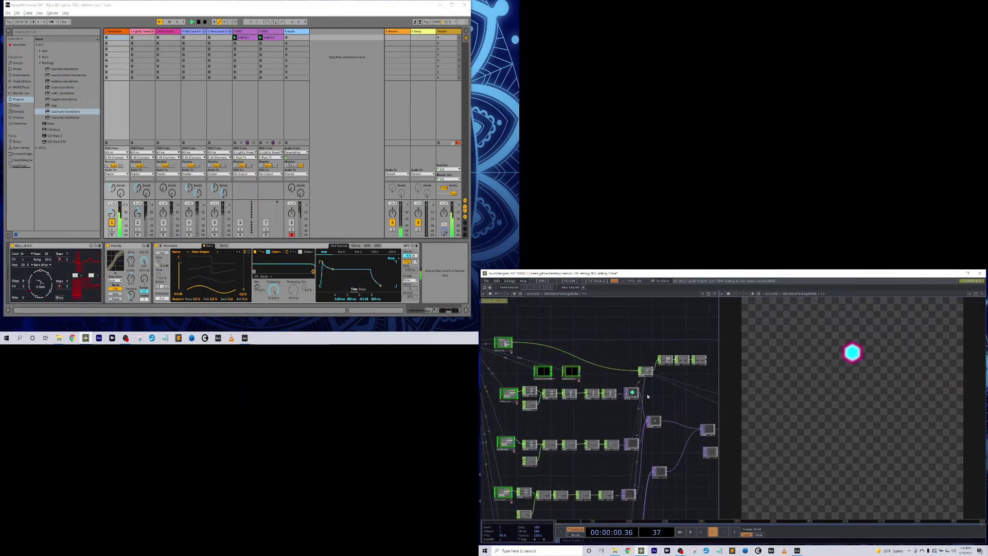
scroll(615, 405, "down", 1)
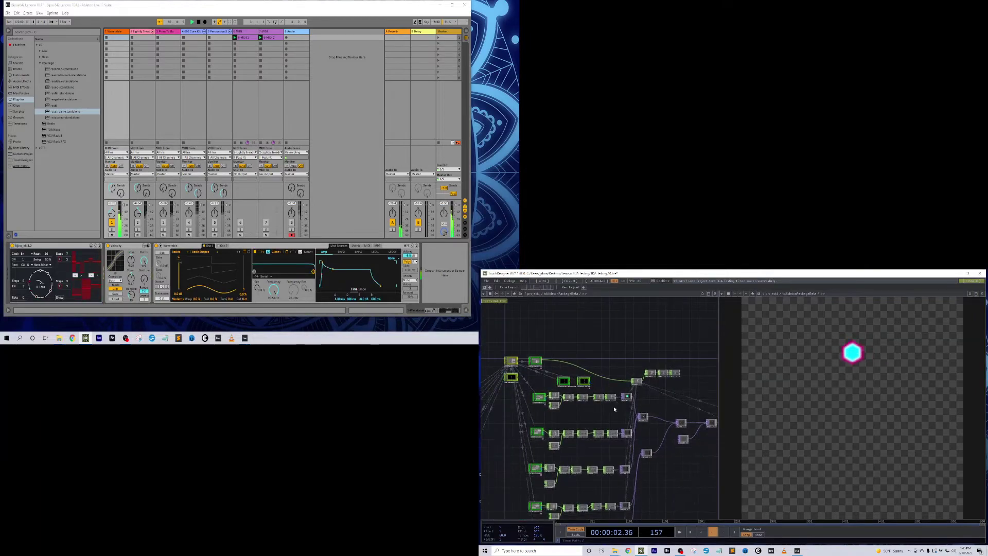
scroll(614, 406, "down", 2)
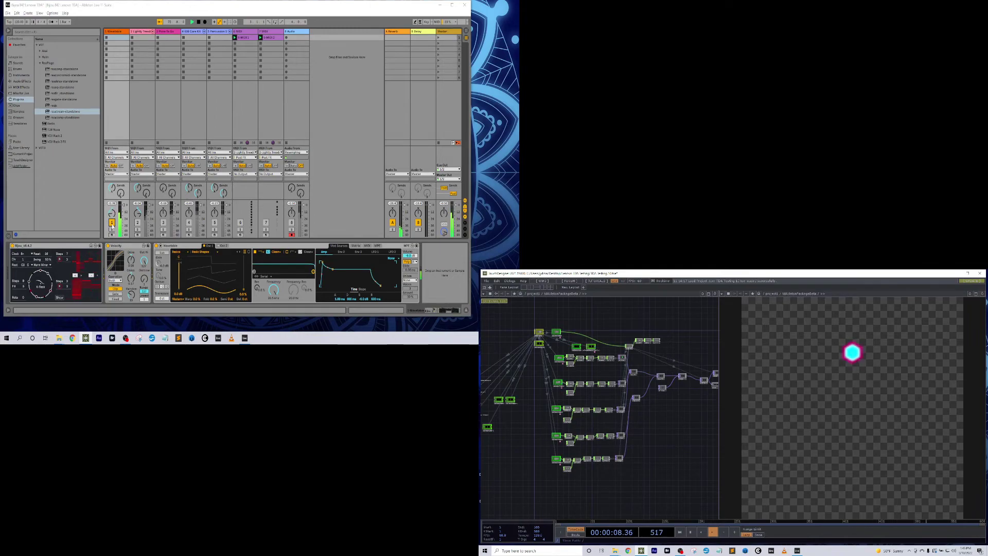
left_click(112, 222)
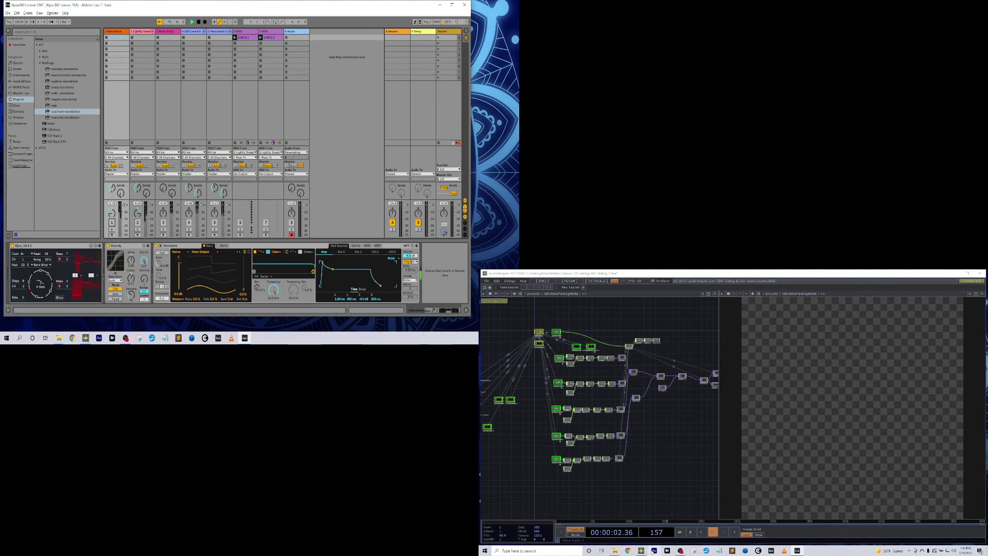
left_click(680, 551)
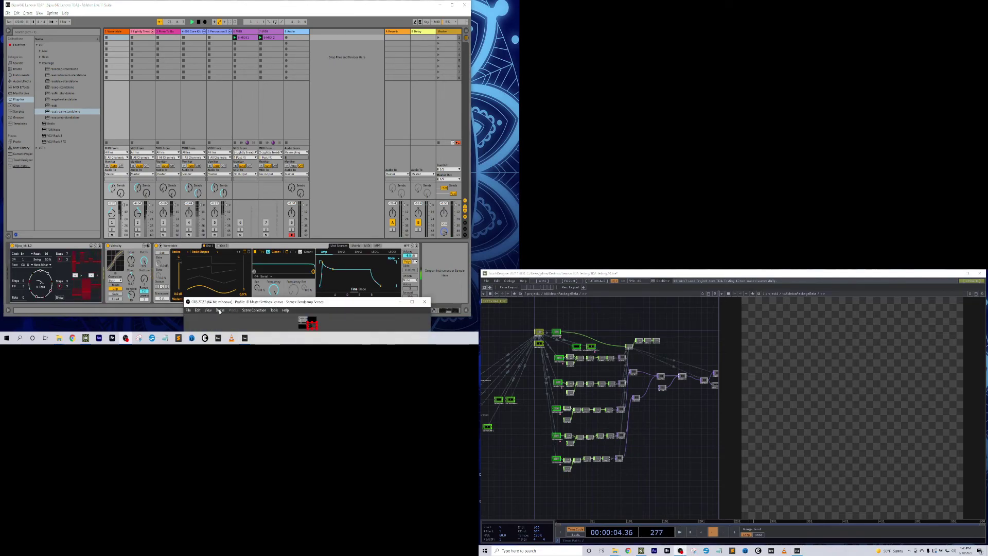